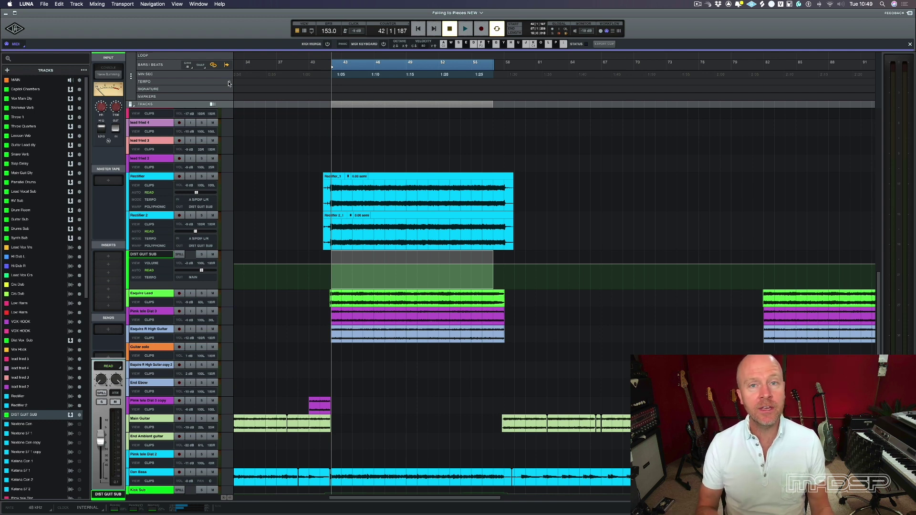
pyautogui.press('space')
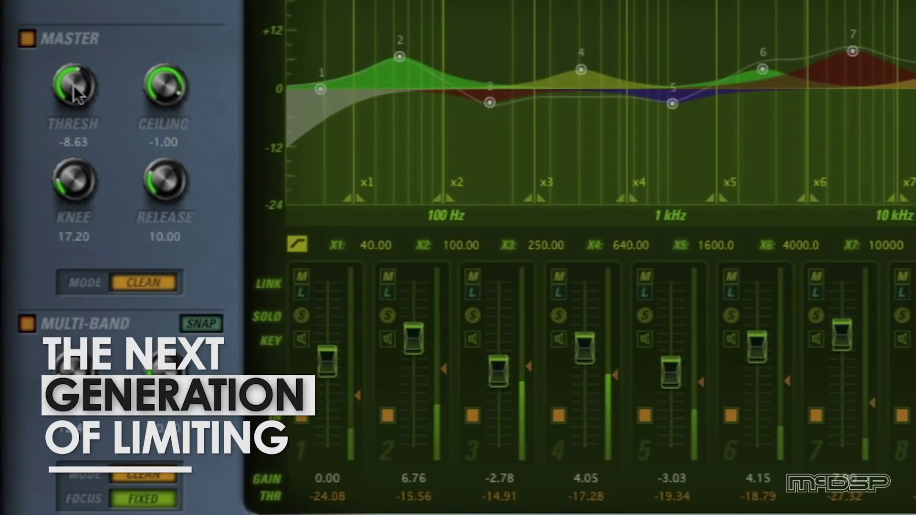
pyautogui.moveTo(74, 85); pyautogui.dragTo(31, 102)
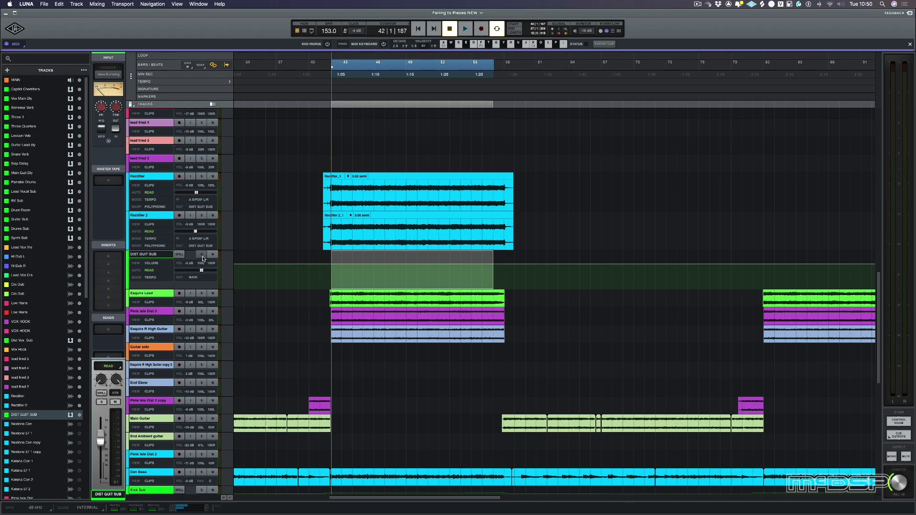
# Solo the DIST GUIT SUB track and listen to the looped distorted guitar section.
pyautogui.click(200, 255)
pyautogui.press('space')
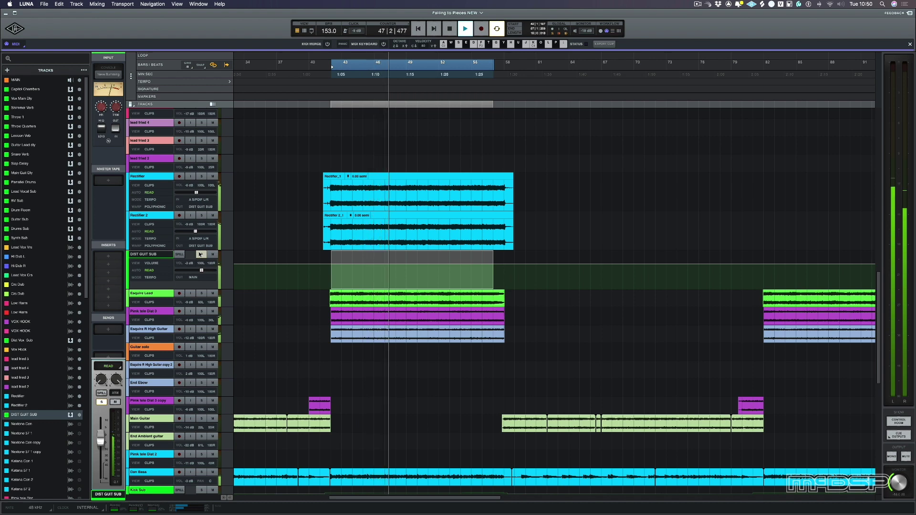
pyautogui.click(201, 254)
pyautogui.press('space')
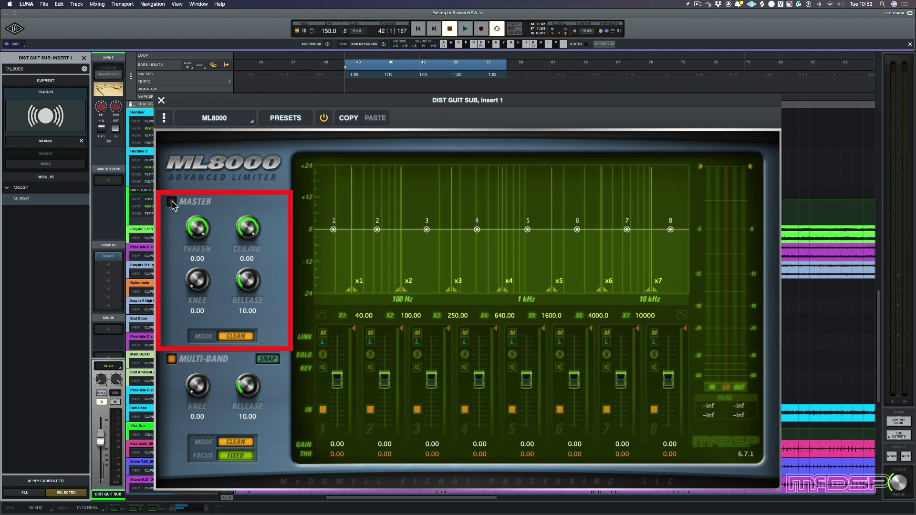
# Switch on the ML8000's low-cut and high-cut filters and audition the soloed guitars.
pyautogui.click(320, 315)
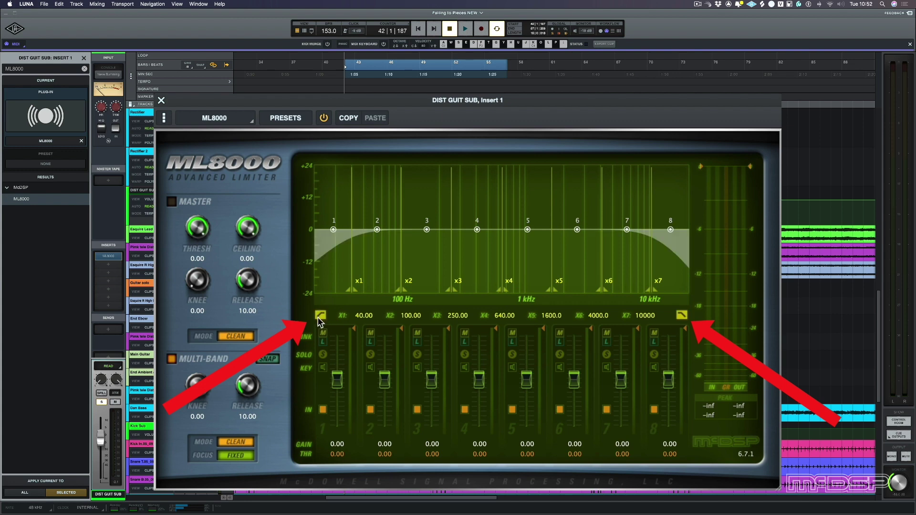
pyautogui.press('space')
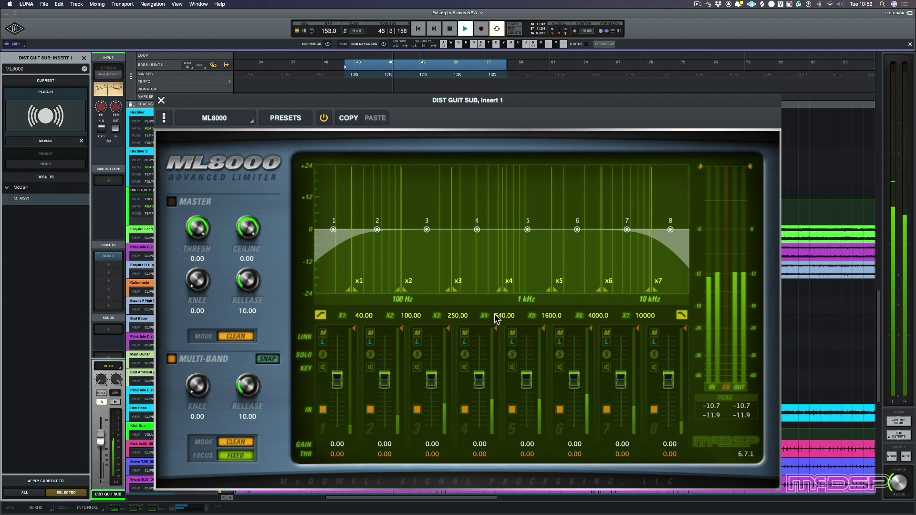
pyautogui.press('space')
# Set the multi-band knee to 1.20 and release to 1.25, and audition band 3 through its key listen.
pyautogui.moveTo(195, 391); pyautogui.dragTo(242, 421)
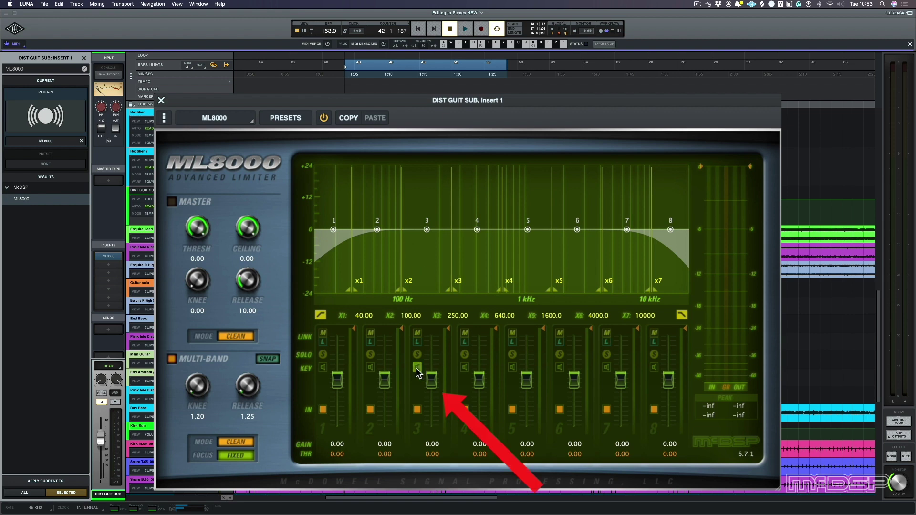
pyautogui.press('space')
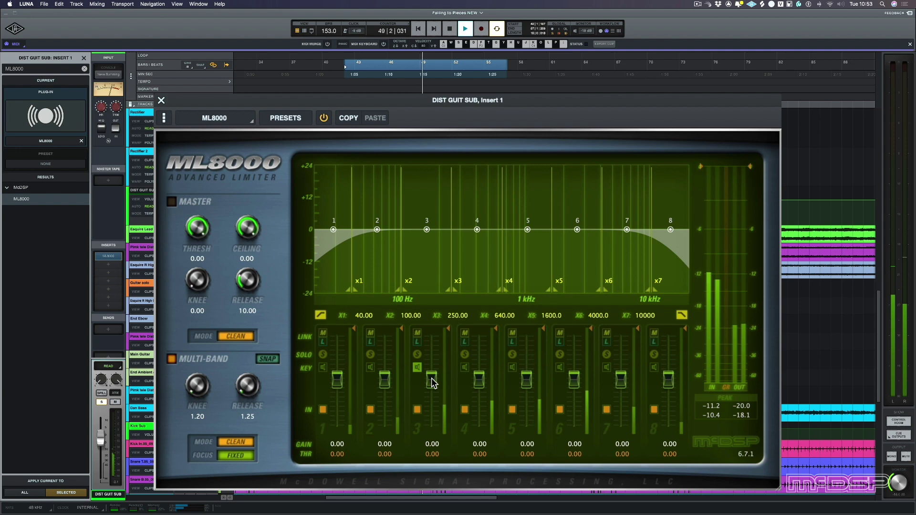
pyautogui.press('space')
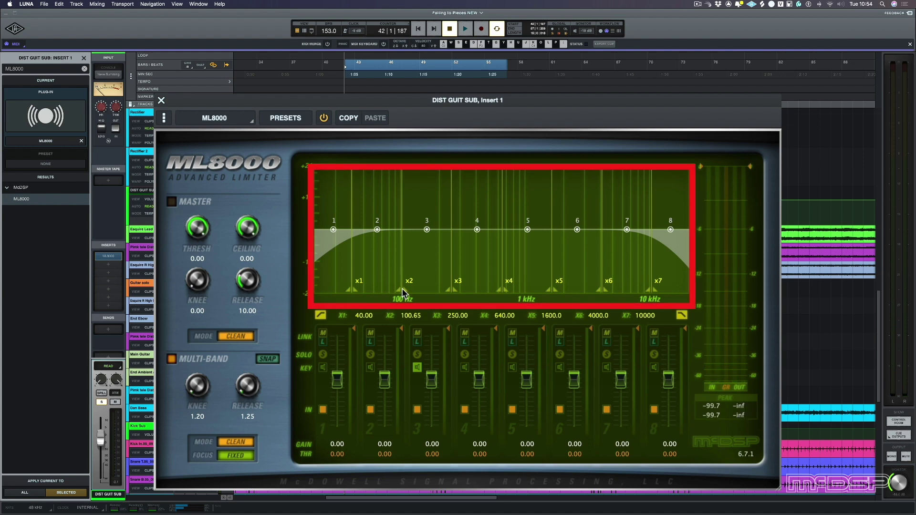
# Shift the crossovers up to 186.50 Hz for x2, 372.99 Hz for x3 and 745.99 Hz for x4, and audition band 3.
pyautogui.moveTo(402, 288); pyautogui.dragTo(436, 283)
pyautogui.press('space')
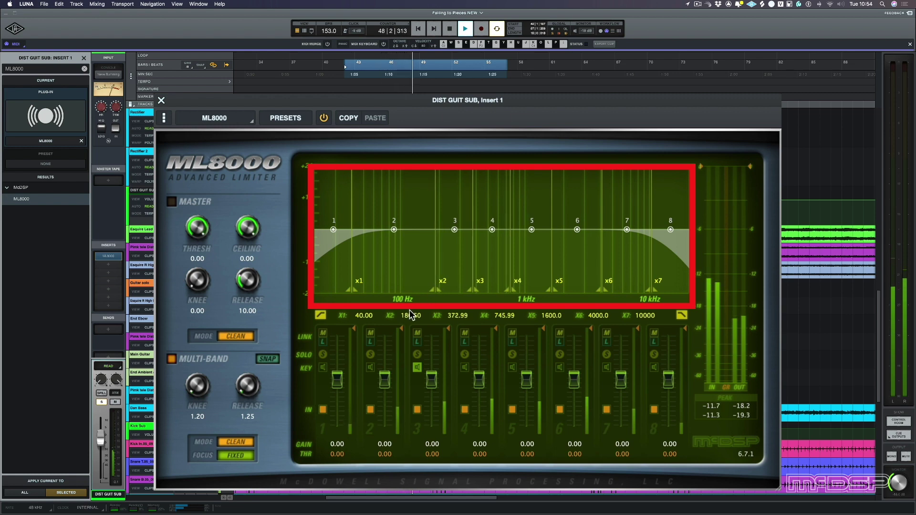
pyautogui.press('space')
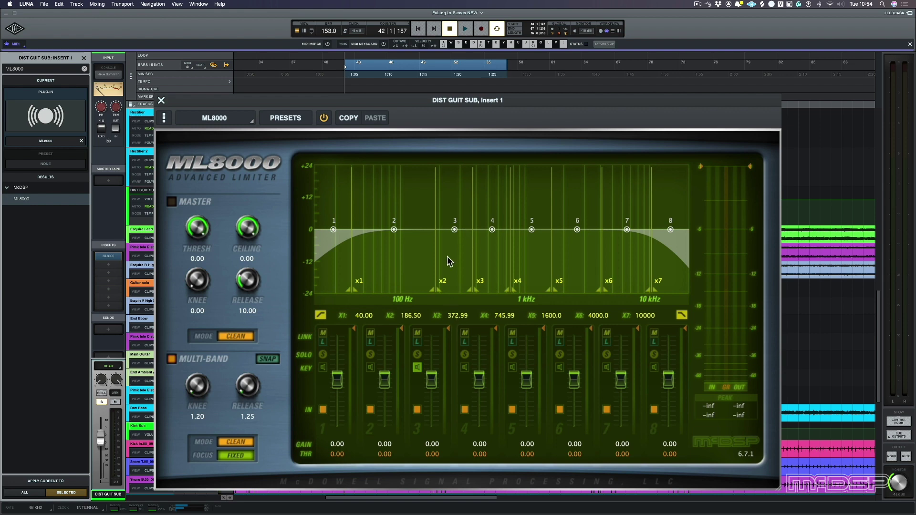
# Set band 3's gain to 1.07 and its threshold to -18.85, and listen to the limiting.
pyautogui.moveTo(431, 382); pyautogui.dragTo(430, 375)
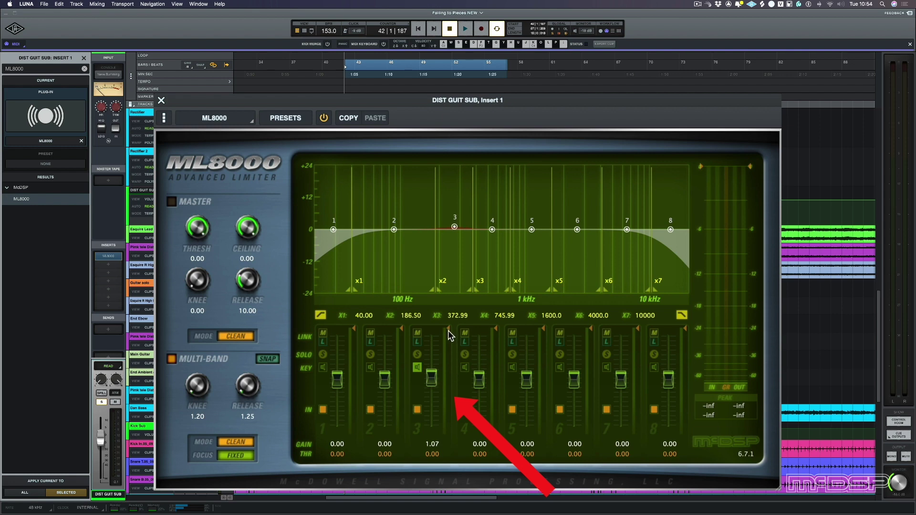
pyautogui.moveTo(448, 334); pyautogui.dragTo(446, 400)
pyautogui.press('space')
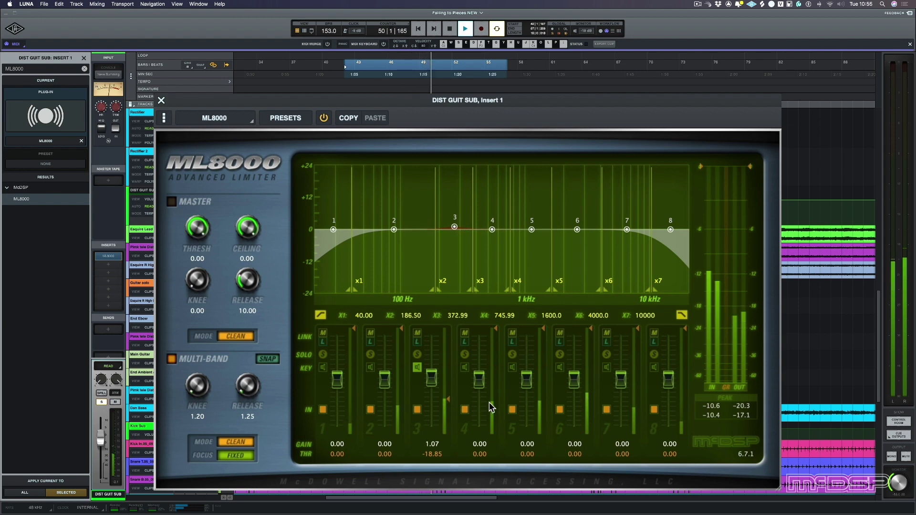
pyautogui.press('space')
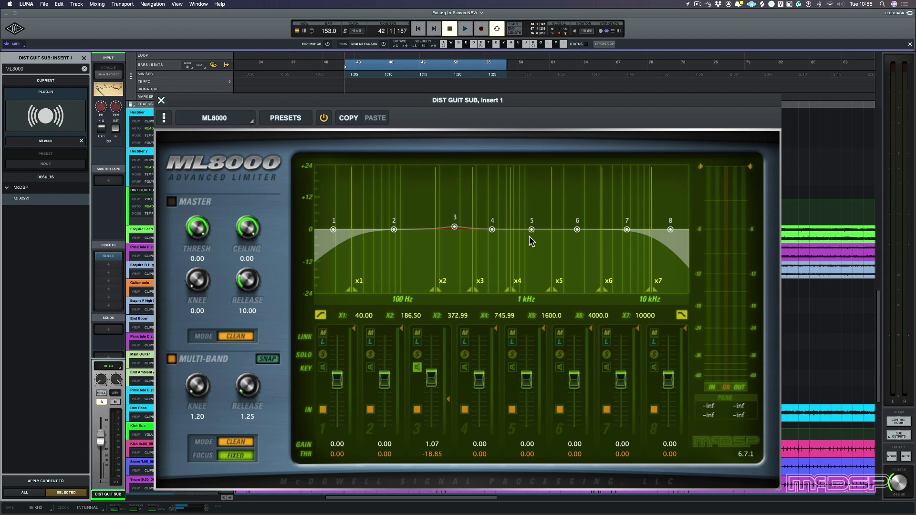
# Key-listen to band 5 during playback and set its threshold to -19.50 and gain to 0.78.
pyautogui.click(509, 367)
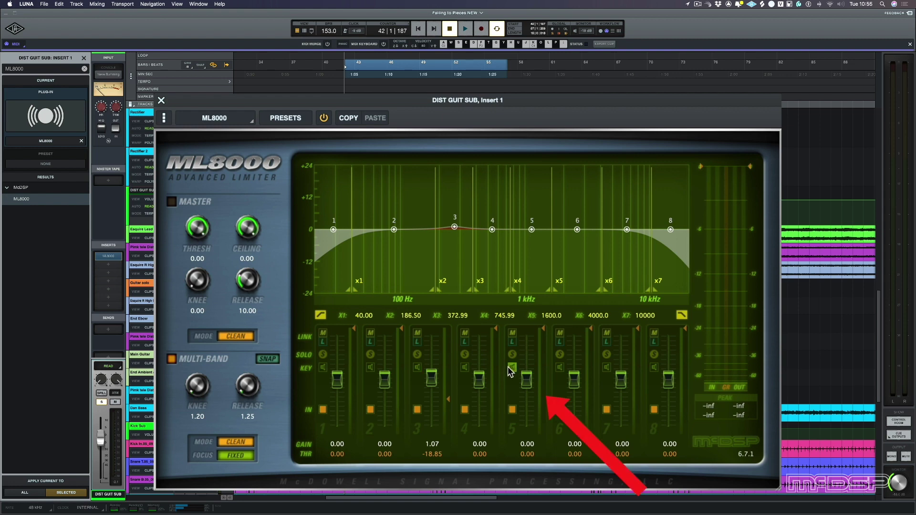
pyautogui.press('space')
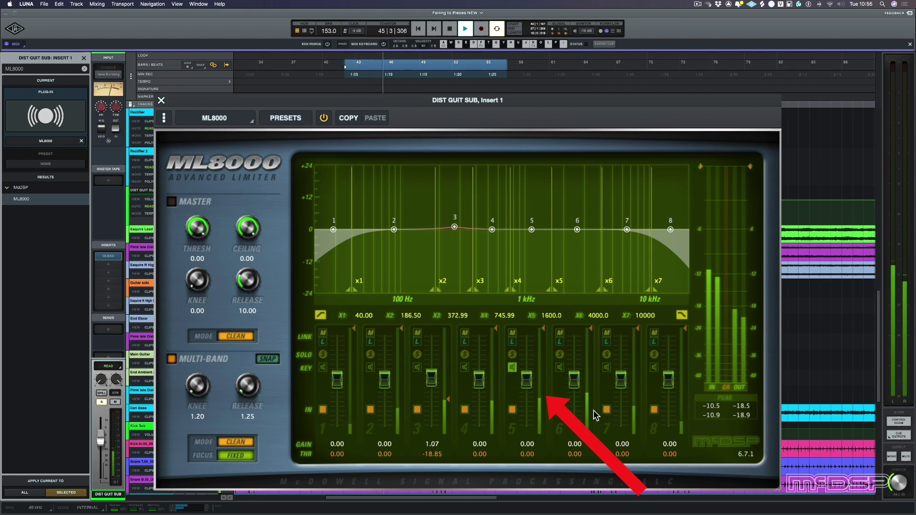
pyautogui.moveTo(545, 330); pyautogui.dragTo(547, 408)
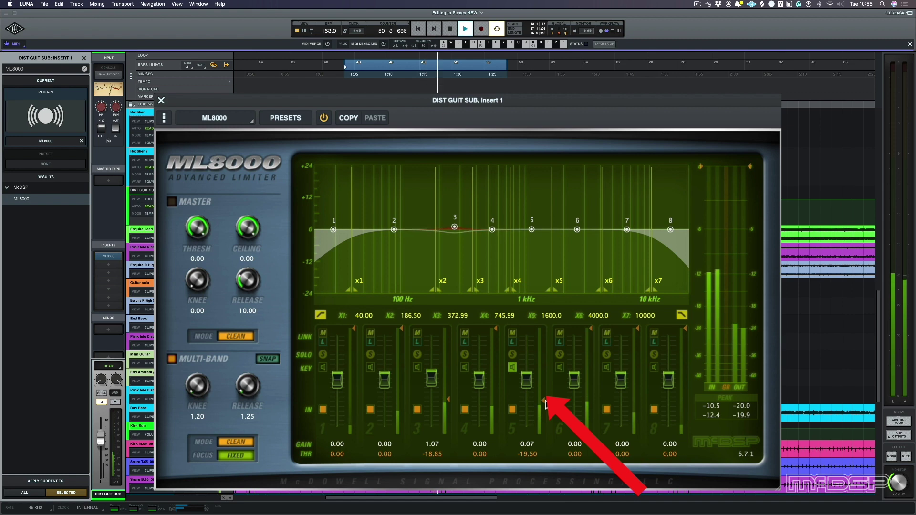
pyautogui.moveTo(529, 384); pyautogui.dragTo(525, 381)
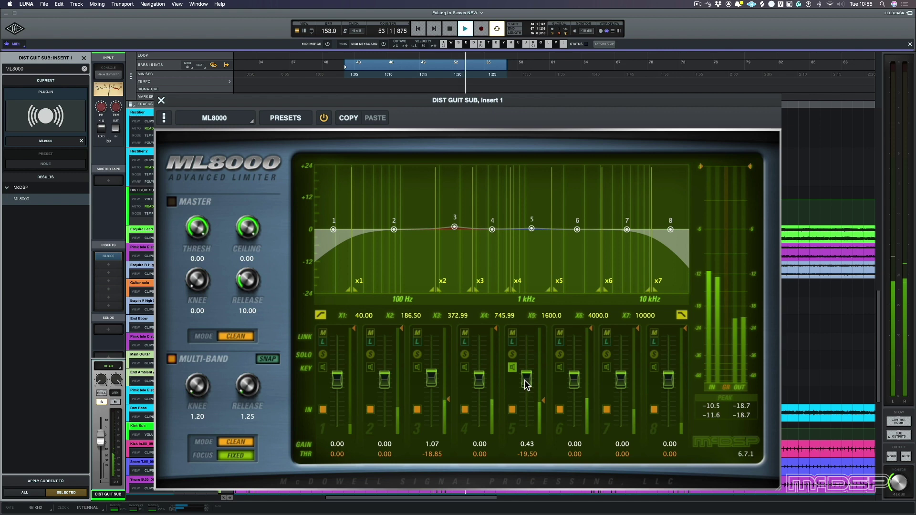
pyautogui.moveTo(525, 380); pyautogui.dragTo(525, 380)
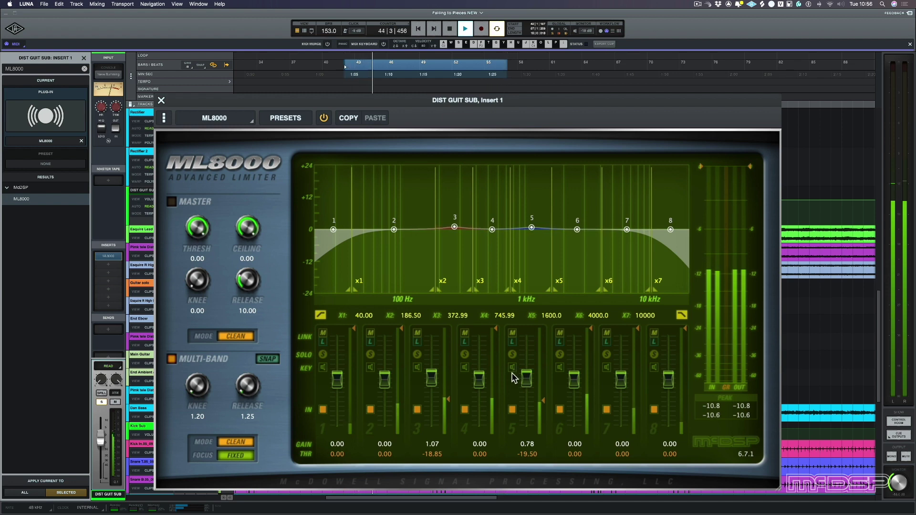
pyautogui.press('space')
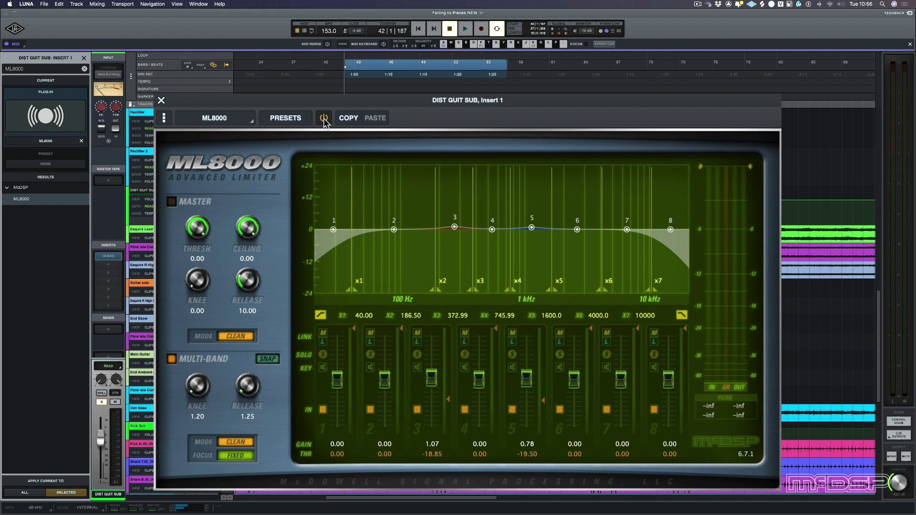
# Key-listen to band 6 during playback and set its gain to -1.42 and threshold to -18.22.
pyautogui.click(561, 367)
pyautogui.press('space')
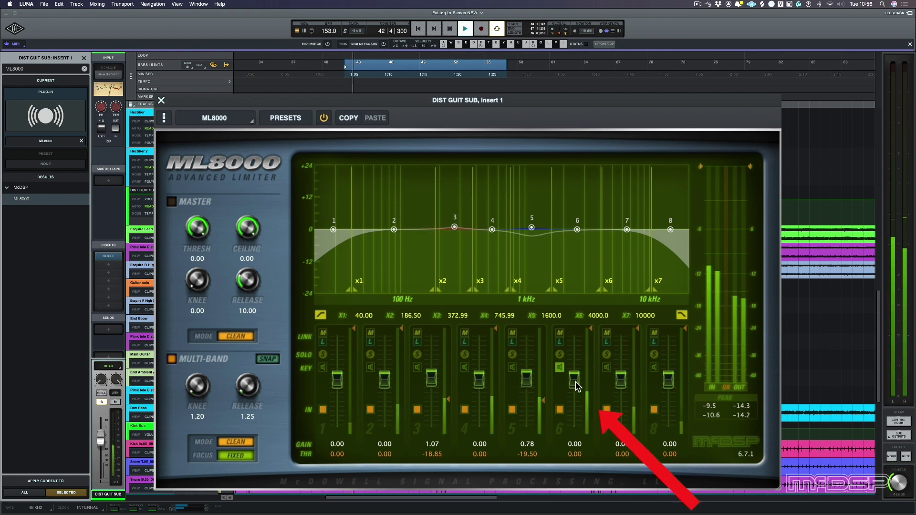
pyautogui.moveTo(575, 383); pyautogui.dragTo(575, 388)
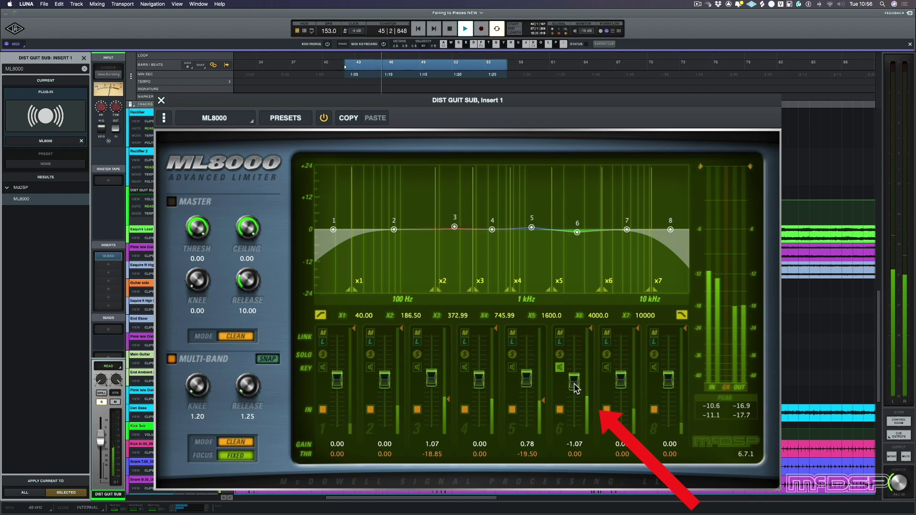
pyautogui.moveTo(590, 333); pyautogui.dragTo(590, 399)
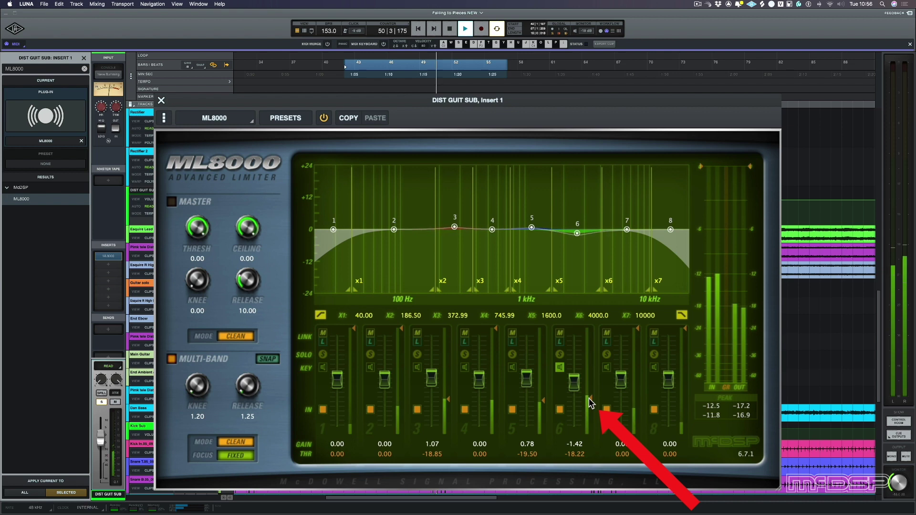
# Key-listen to band 7, set its gain to -1.42 and threshold to -23.62, and return to hearing all bands.
pyautogui.click(606, 367)
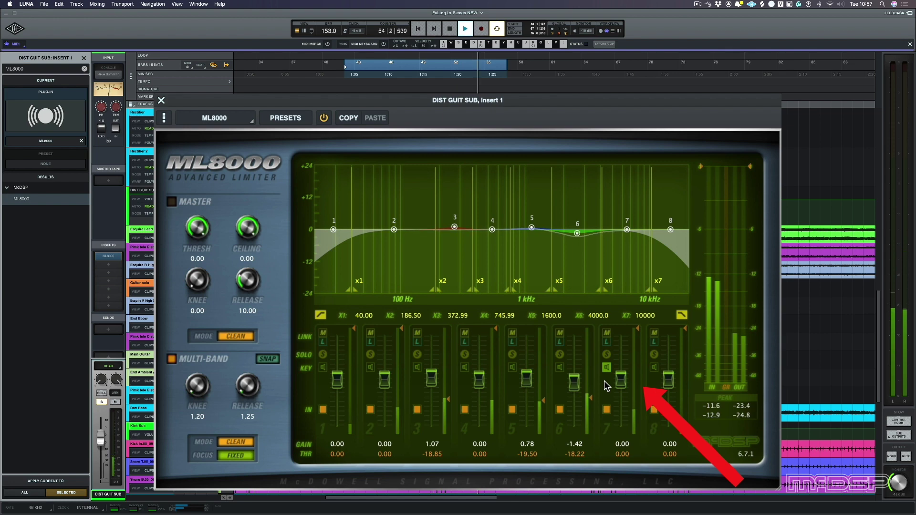
pyautogui.moveTo(615, 380); pyautogui.dragTo(624, 382)
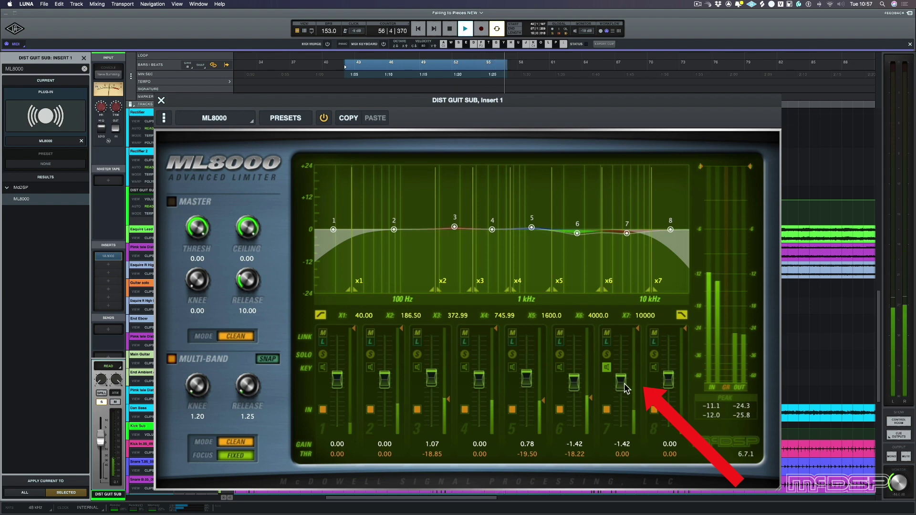
pyautogui.moveTo(637, 328); pyautogui.dragTo(639, 407)
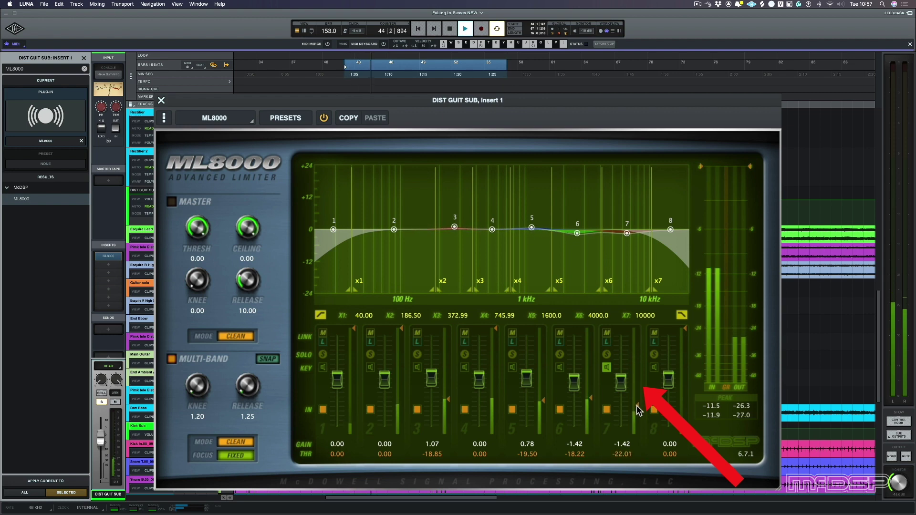
pyautogui.moveTo(637, 404); pyautogui.dragTo(636, 408)
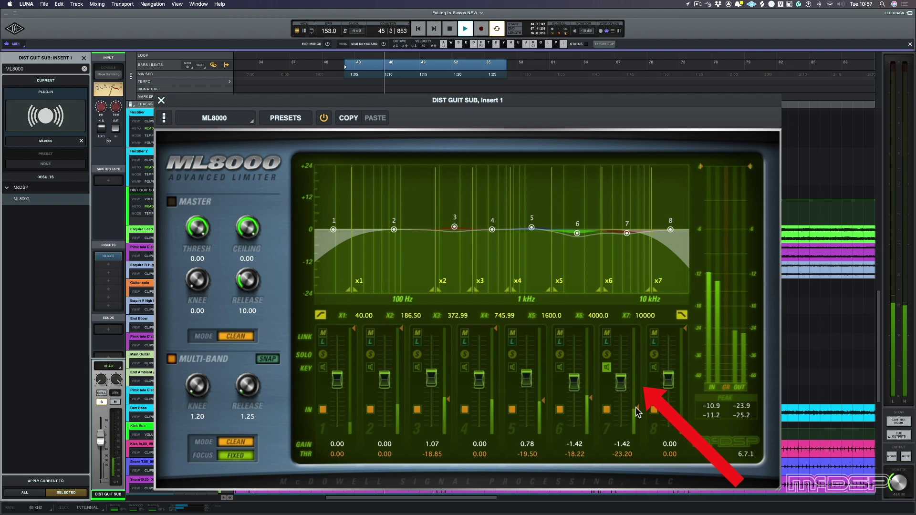
pyautogui.click(607, 370)
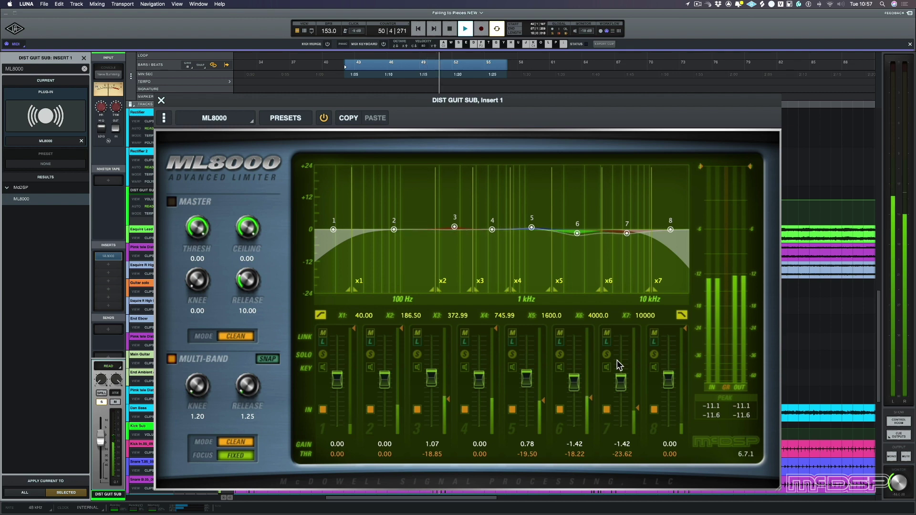
pyautogui.press('space')
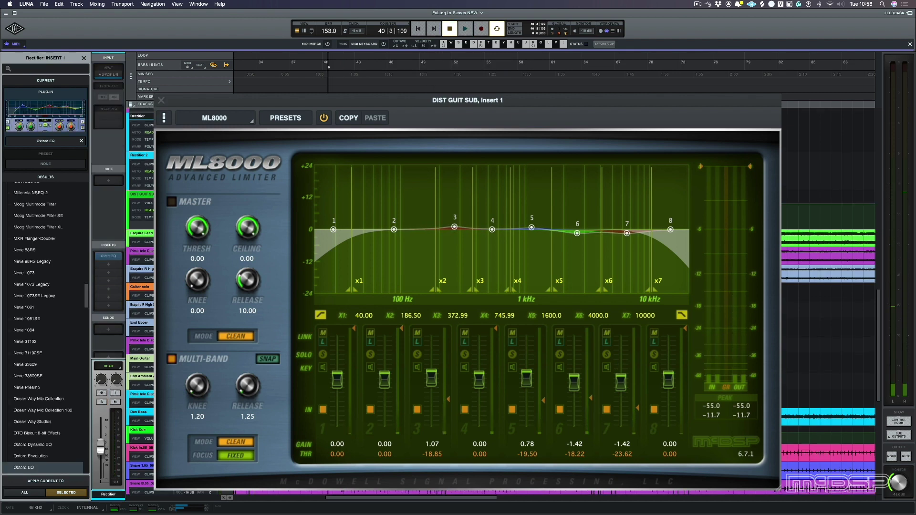
# Compare the guitars in the full mix with the ML8000 active and bypassed, leaving the limiter enabled.
pyautogui.press('space')
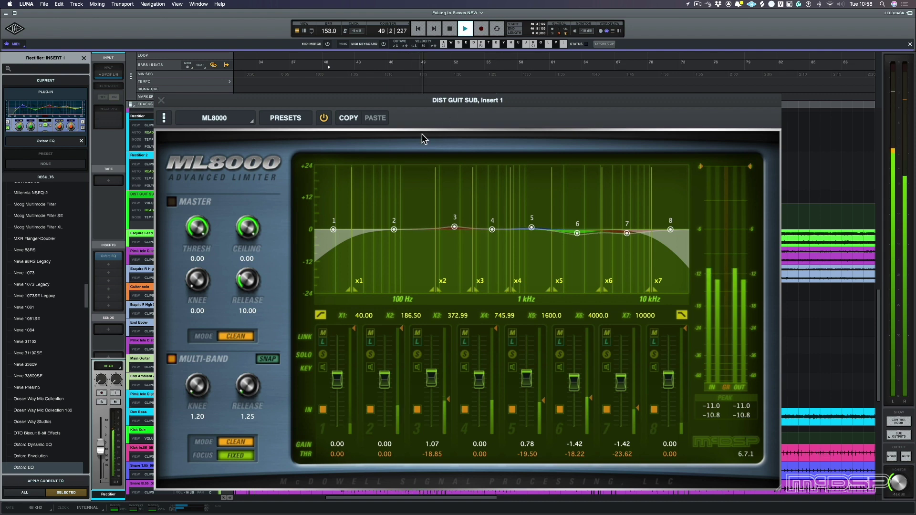
pyautogui.click(324, 118)
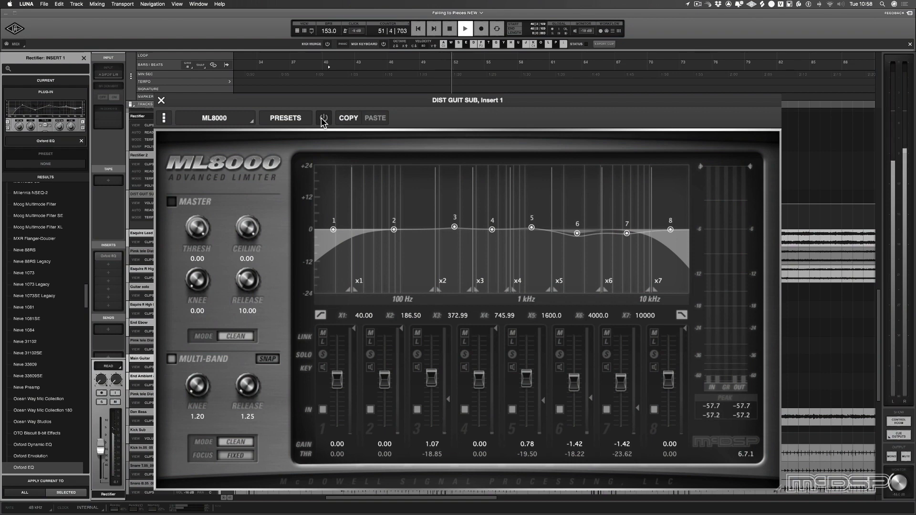
pyautogui.click(324, 118)
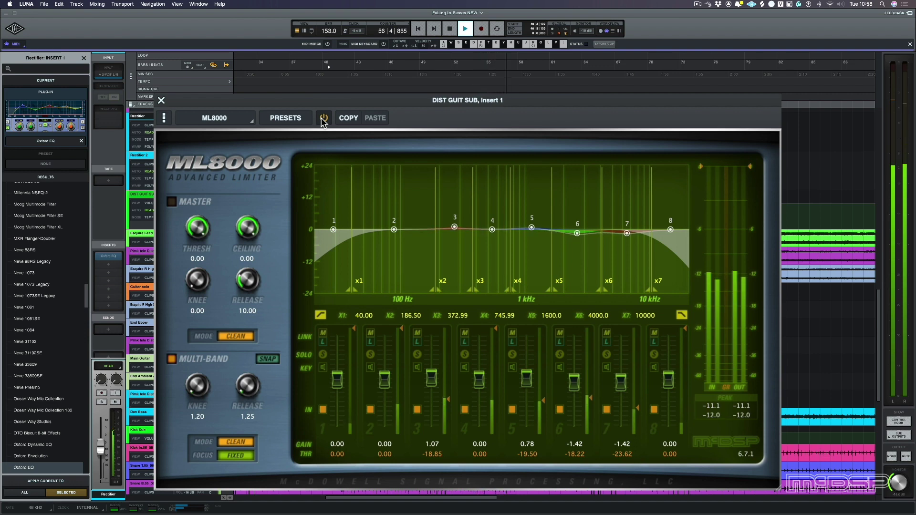
pyautogui.press('space')
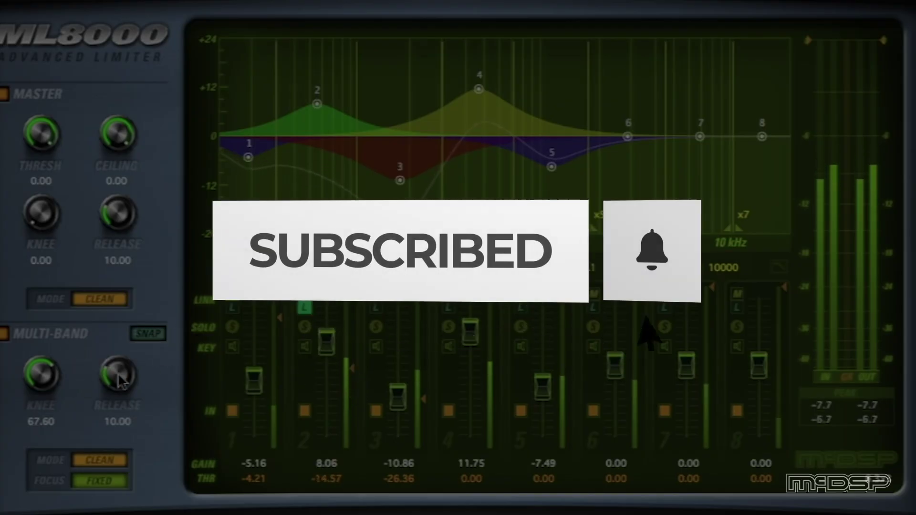
pyautogui.moveTo(118, 373); pyautogui.dragTo(135, 262)
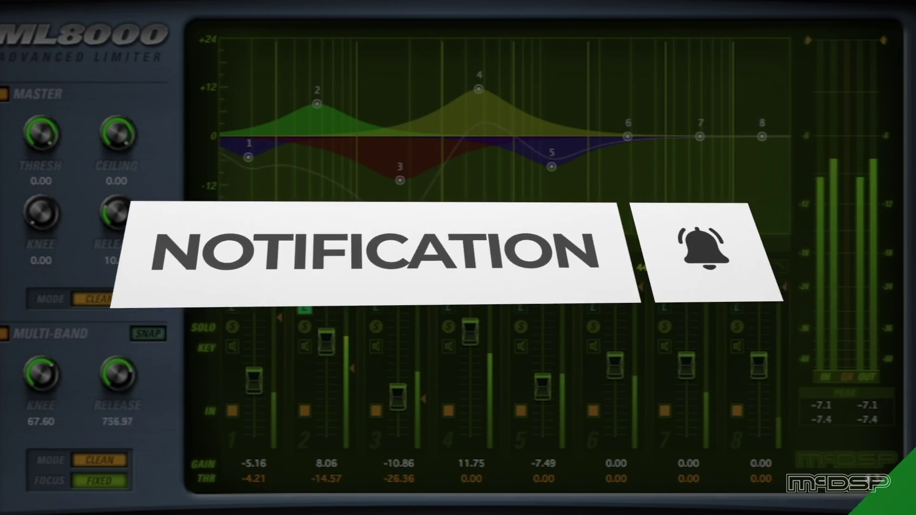